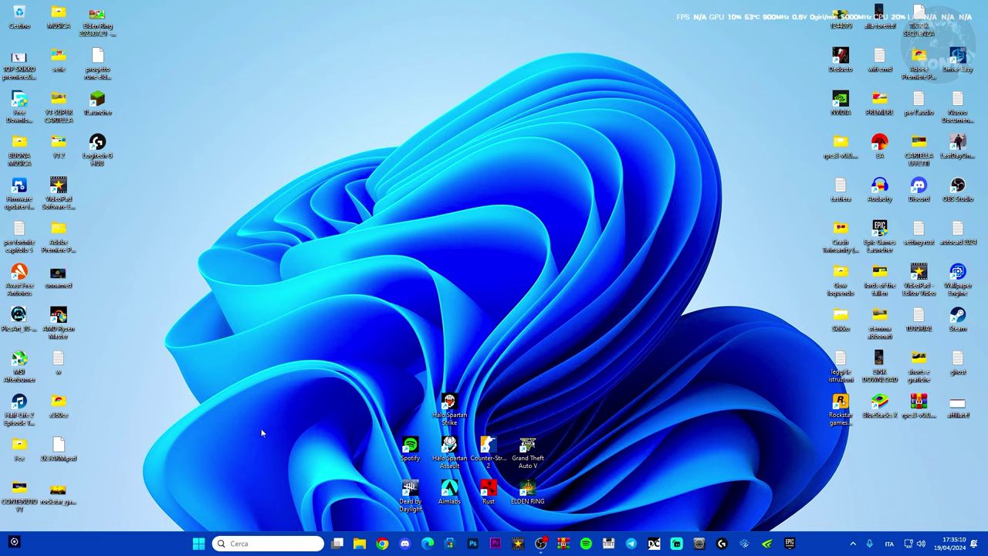
Open Device Manager (Gestione dispositivi) and expand the Bluetooth category
right_click(199, 543)
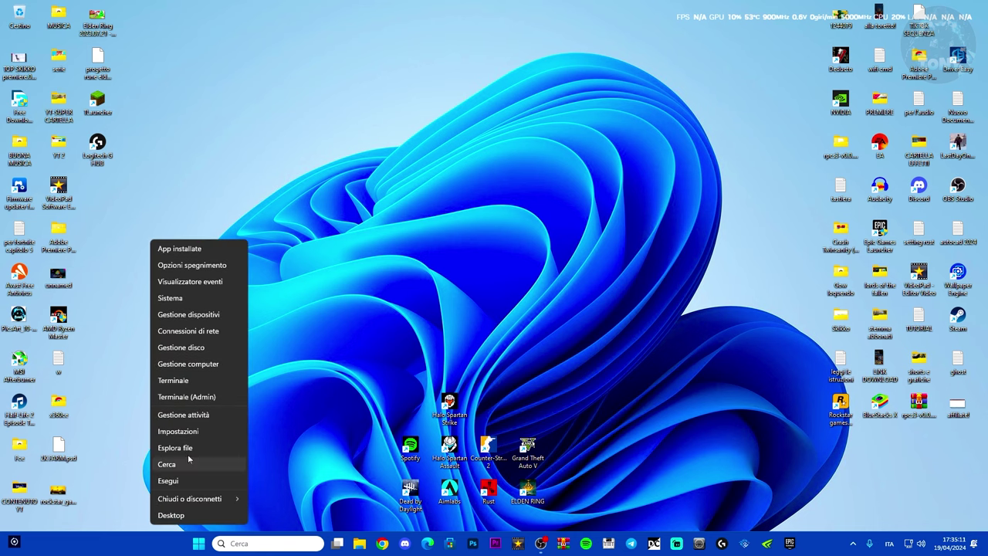
left_click(182, 321)
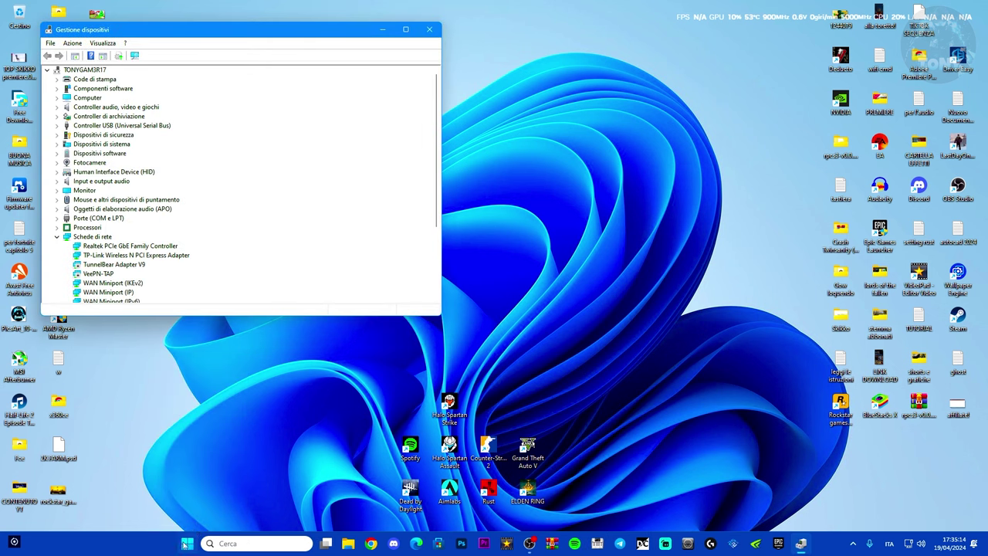
left_click_drag(229, 45, 437, 71)
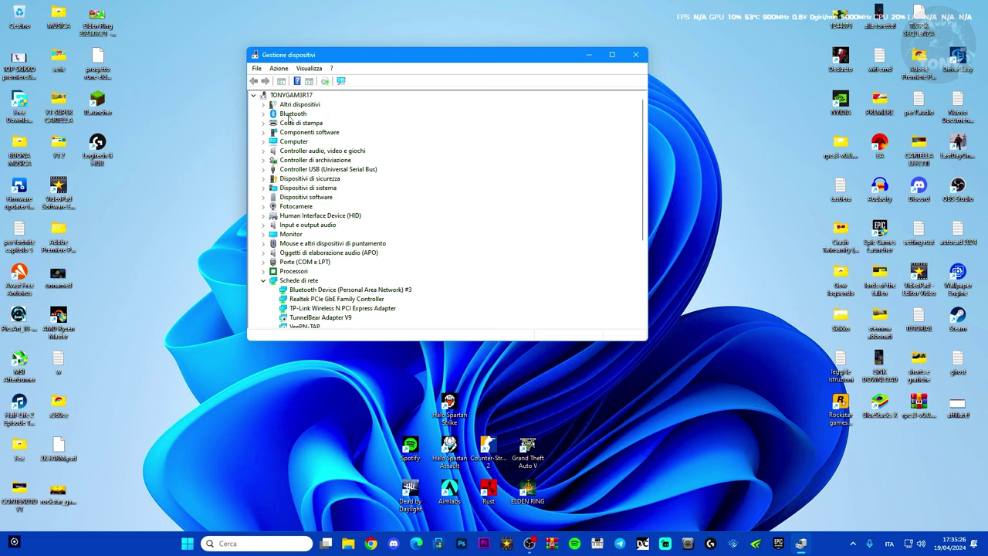
left_click(290, 115)
left_click(263, 114)
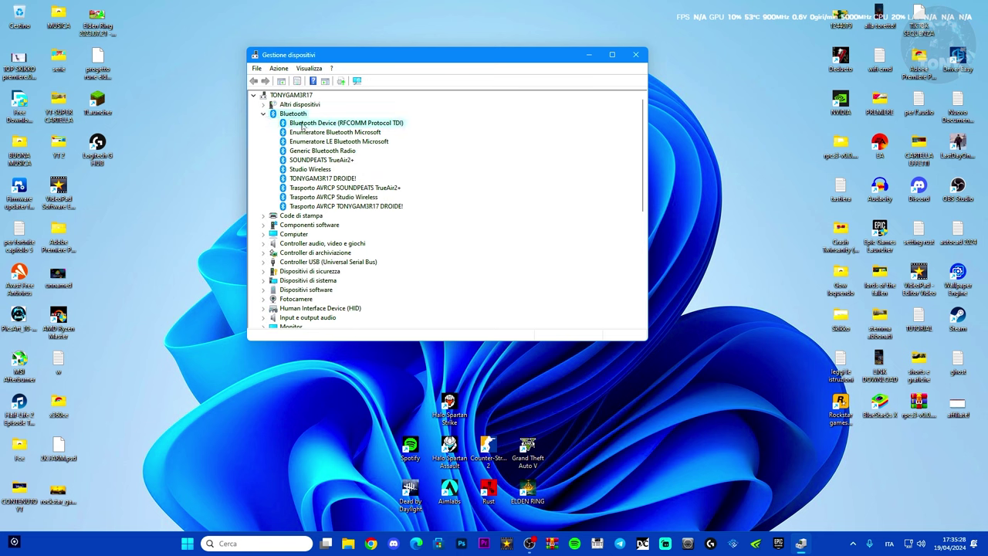
Look through the individual devices listed under the Bluetooth category
left_click(302, 125)
left_click(299, 178)
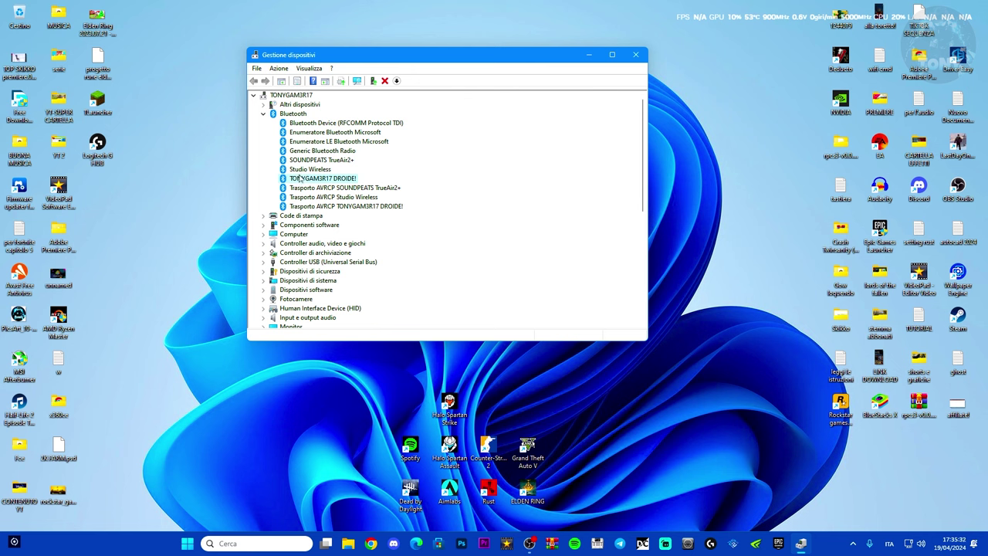
left_click(301, 169)
left_click(305, 151)
left_click(309, 141)
left_click(313, 132)
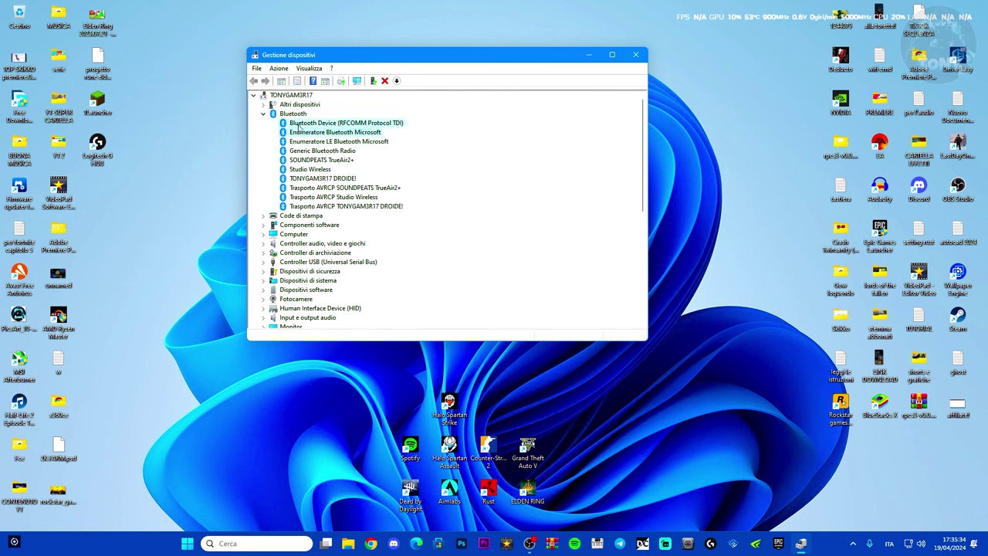
Update the Bluetooth Device (RFCOMM Protocol TDI) driver with the compatible model from the list of drivers available on the computer
left_click(319, 124)
right_click(305, 127)
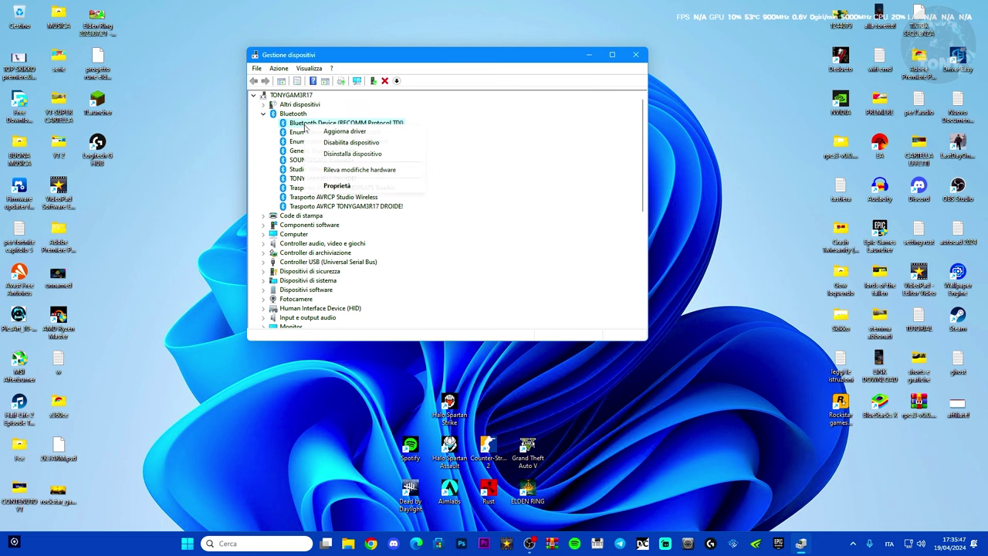
left_click(338, 131)
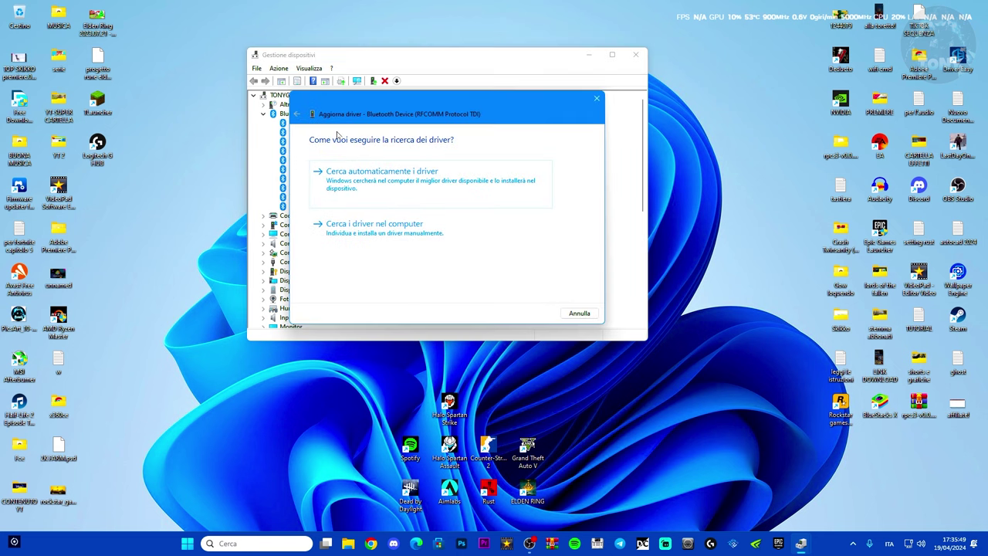
left_click(381, 229)
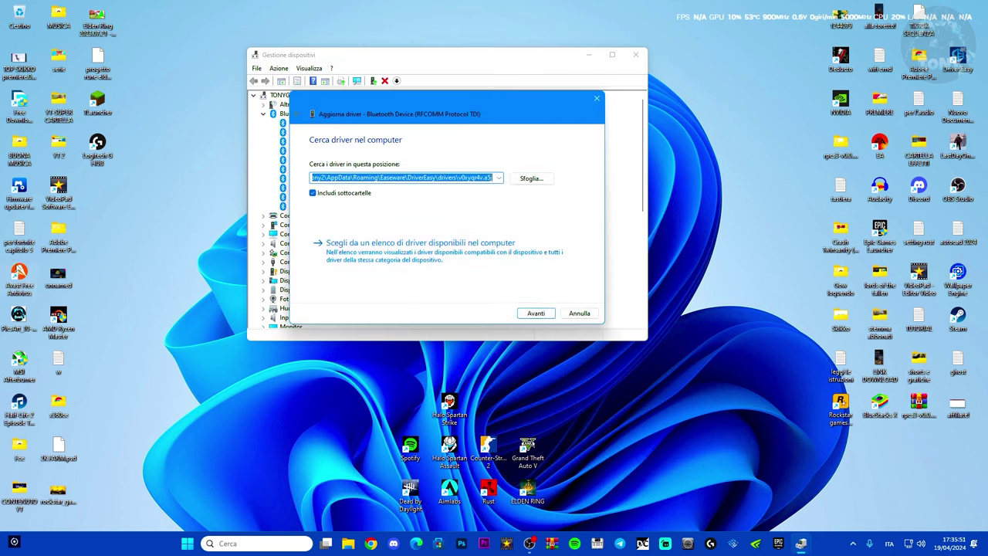
left_click(389, 261)
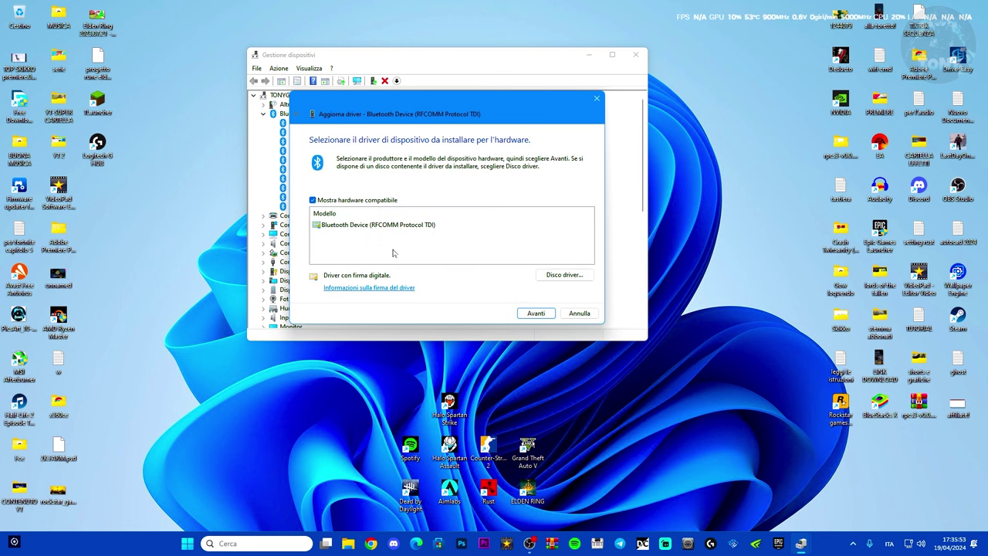
left_click(386, 225)
left_click(535, 313)
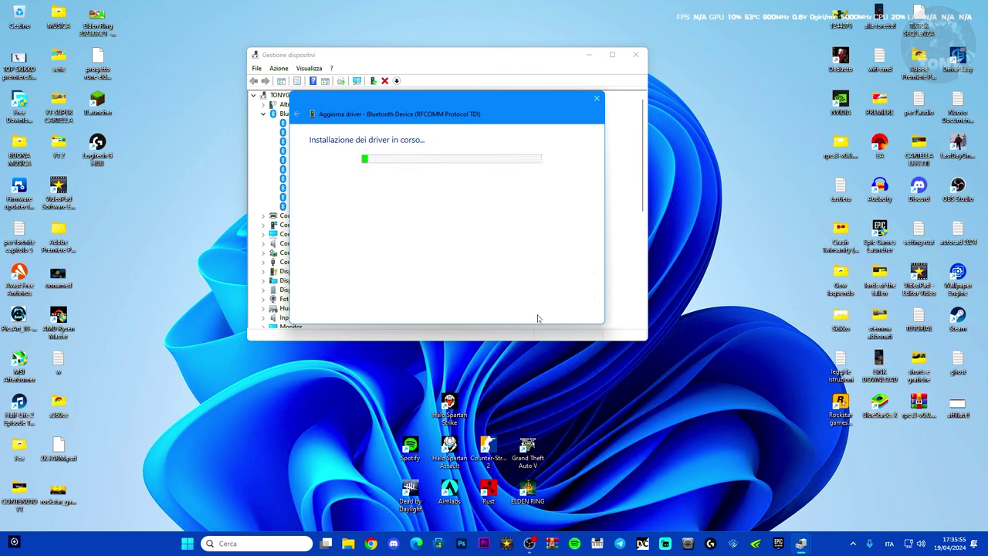
left_click(584, 314)
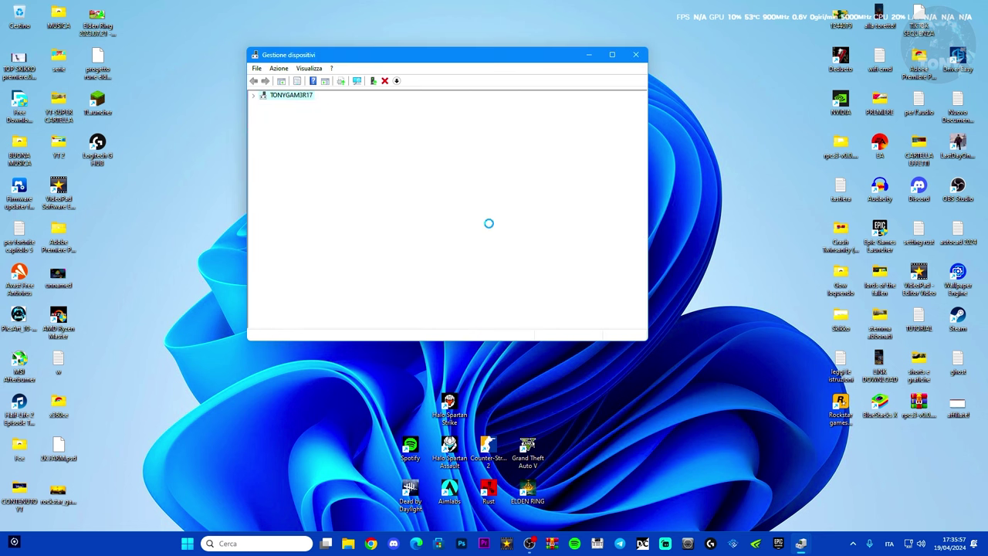
Launch Driver Easy and move the Device Manager window aside to make room for it
left_click_drag(431, 59, 524, 76)
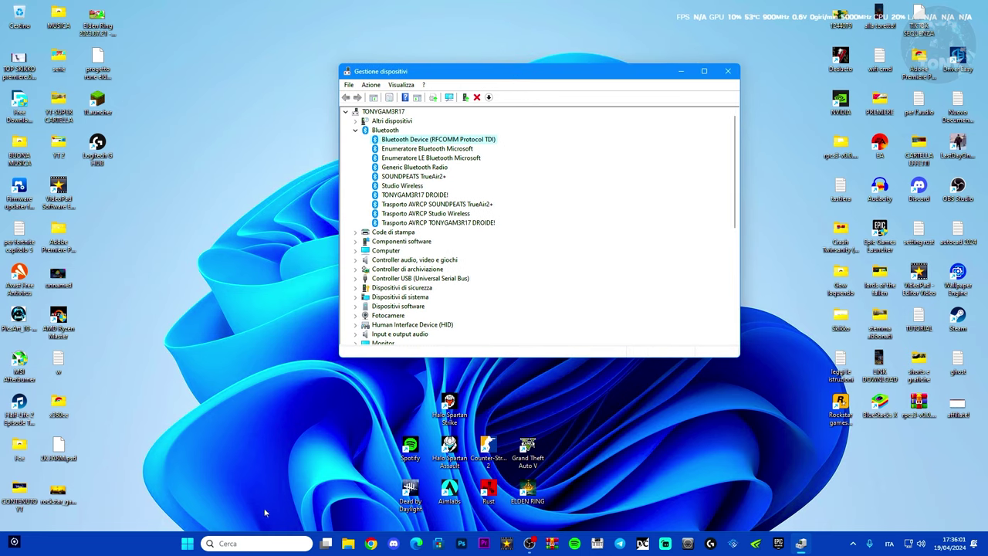
left_click(255, 542)
type("dri")
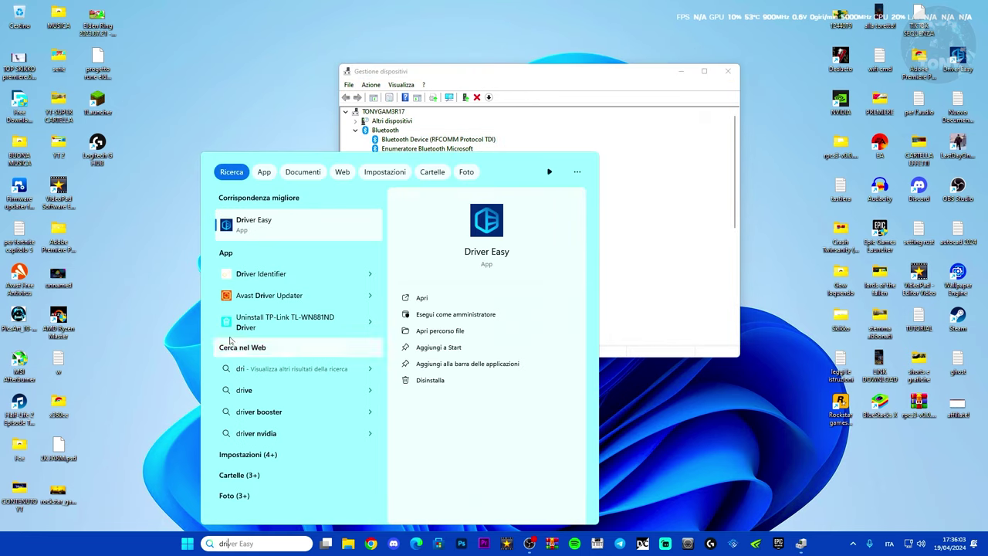
left_click(272, 218)
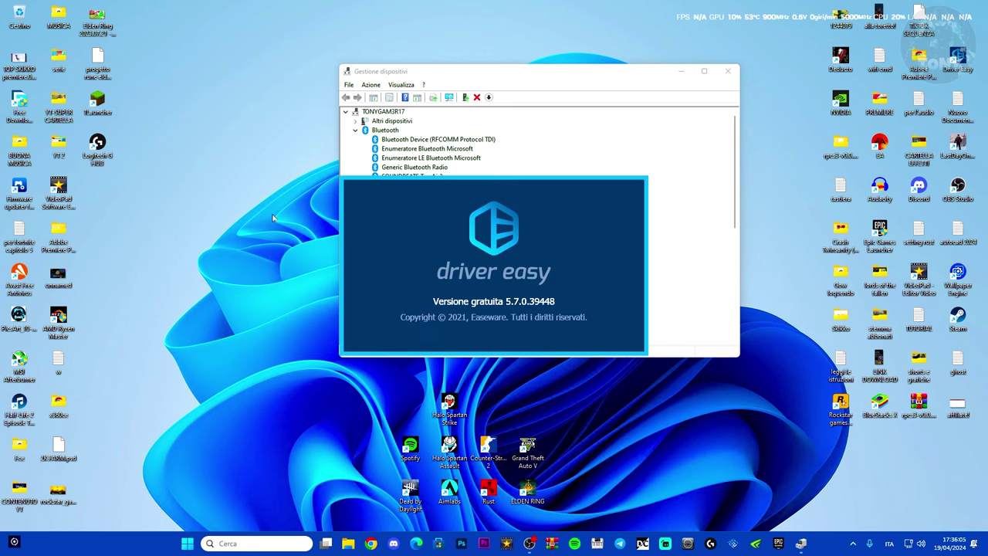
left_click_drag(536, 71, 605, 86)
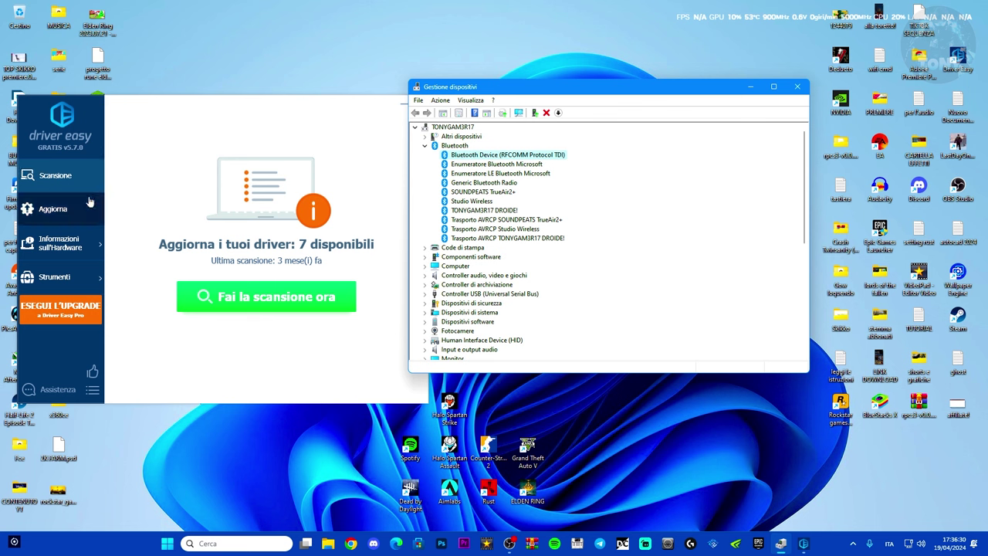
Show Driver Easy's available driver updates and look through the outdated and up-to-date devices
left_click(58, 219)
left_click(58, 221)
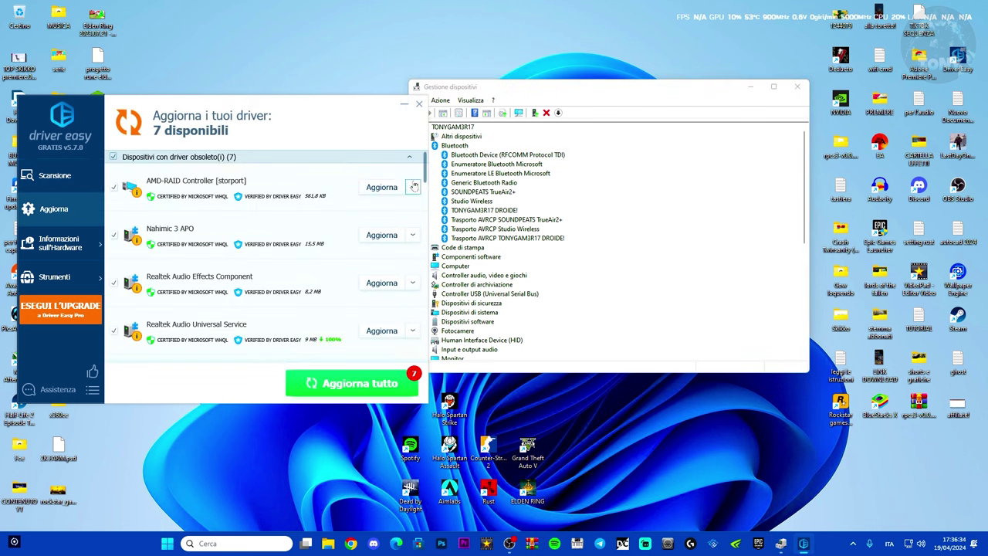
scroll(423, 178, "down", 1)
scroll(424, 171, "down", 5)
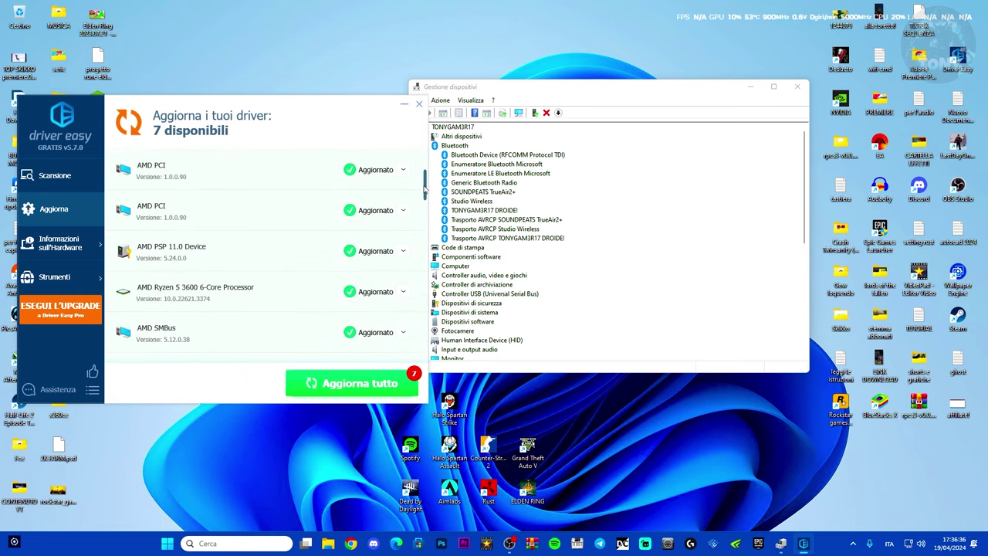
scroll(423, 170, "up", 6)
scroll(426, 168, "down", 5)
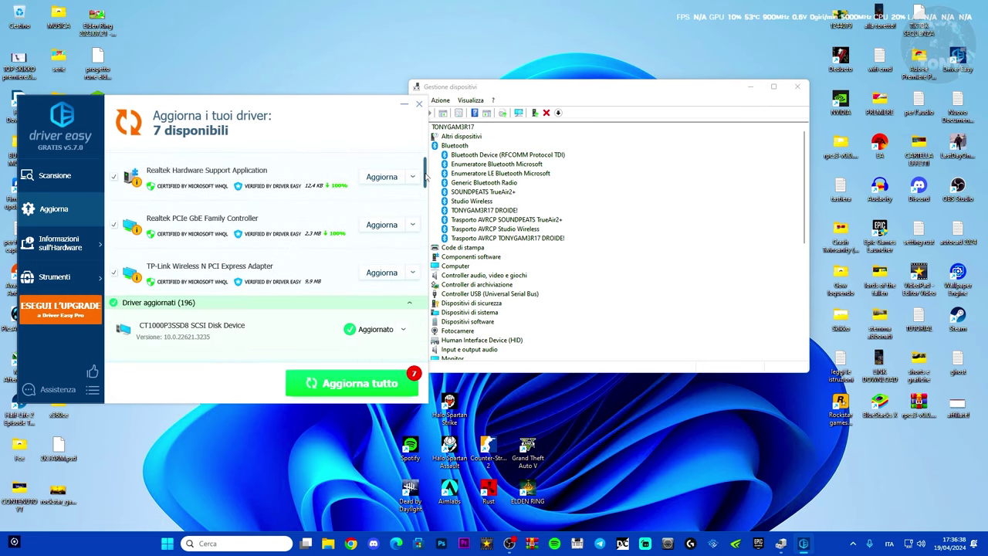
scroll(427, 166, "up", 6)
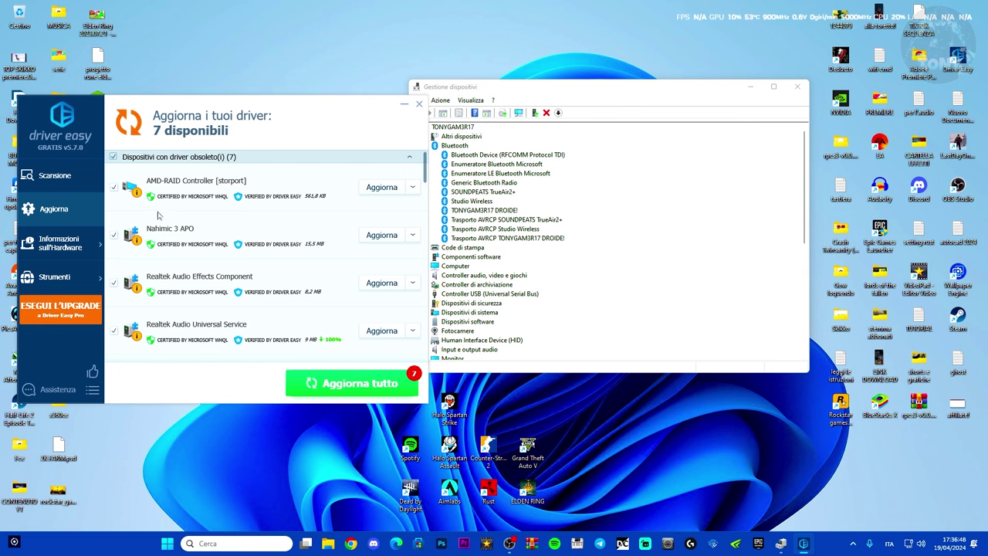
Download the AMD-RAID Controller [storport] driver update, choosing manual restore point creation and manual installation
left_click(376, 190)
left_click(168, 293)
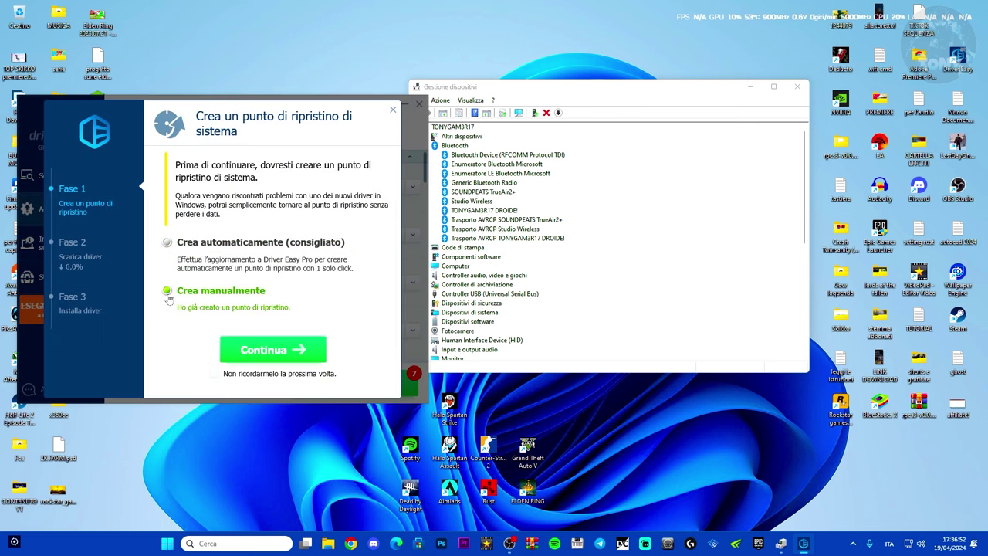
left_click(263, 345)
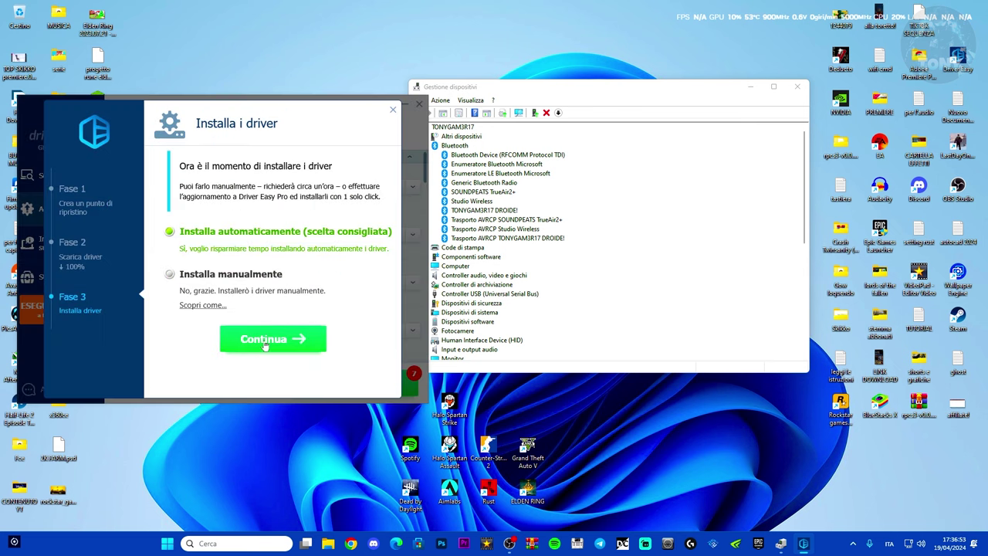
left_click(169, 275)
left_click(247, 338)
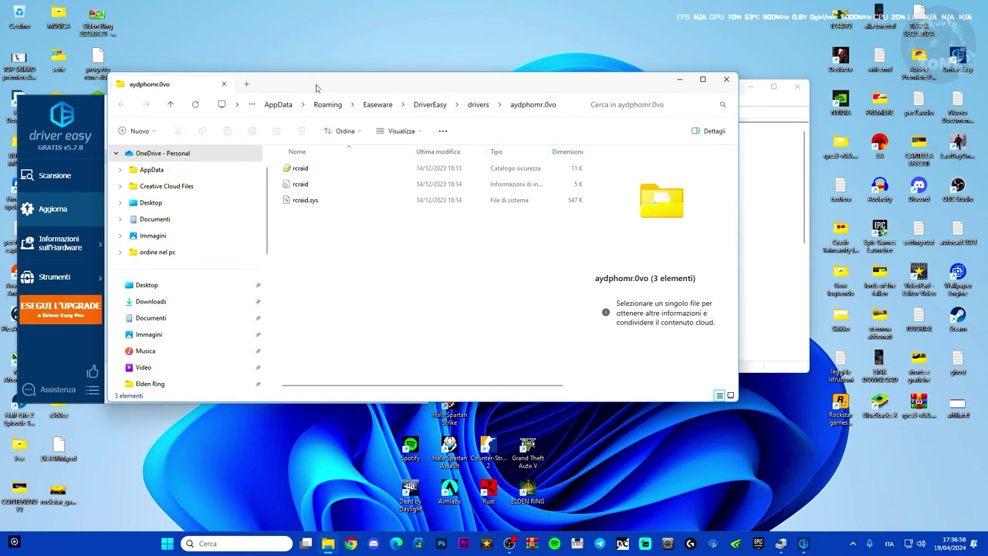
Copy the full path of the downloaded driver's folder aydphomr.0vo and close the folder window
left_click_drag(316, 88, 262, 202)
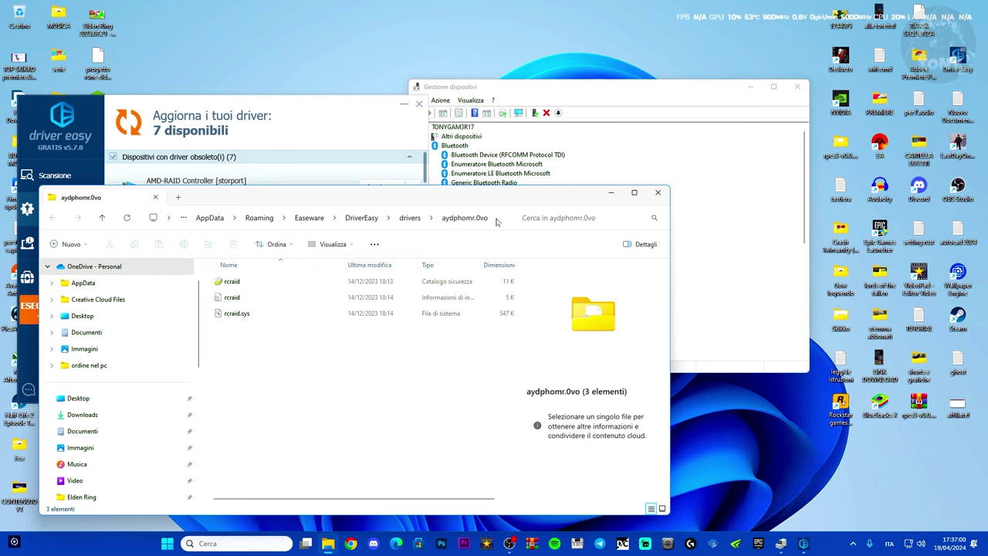
left_click(498, 221)
right_click(373, 219)
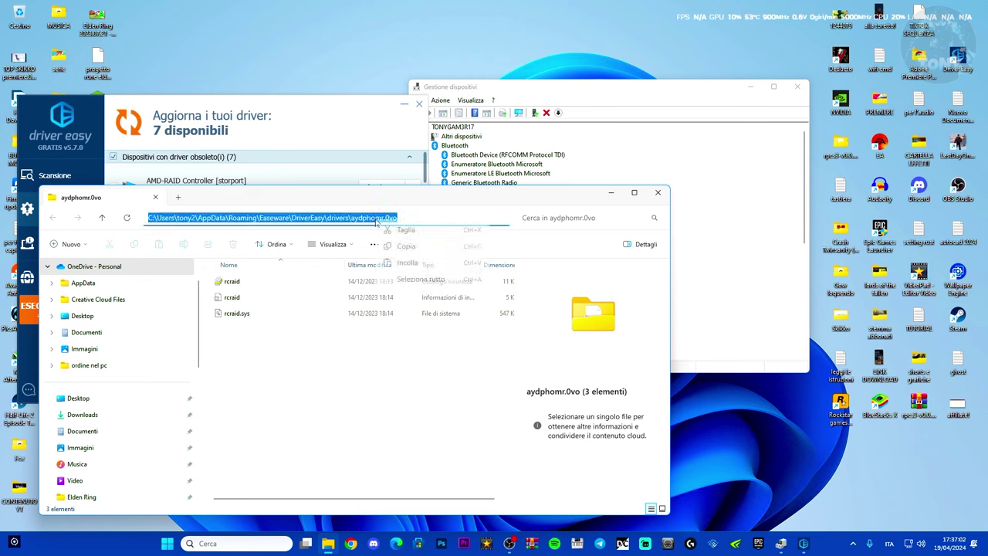
left_click(400, 241)
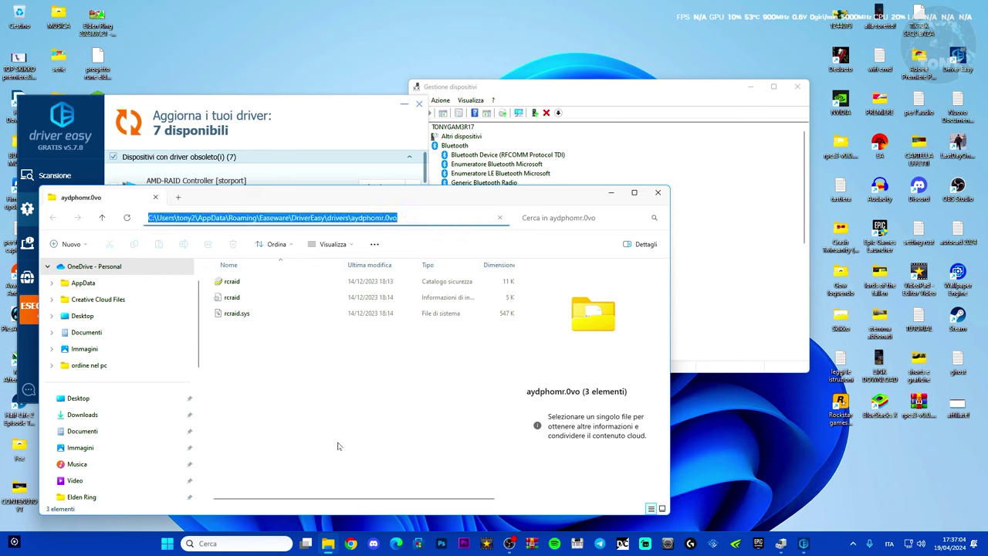
left_click(421, 405)
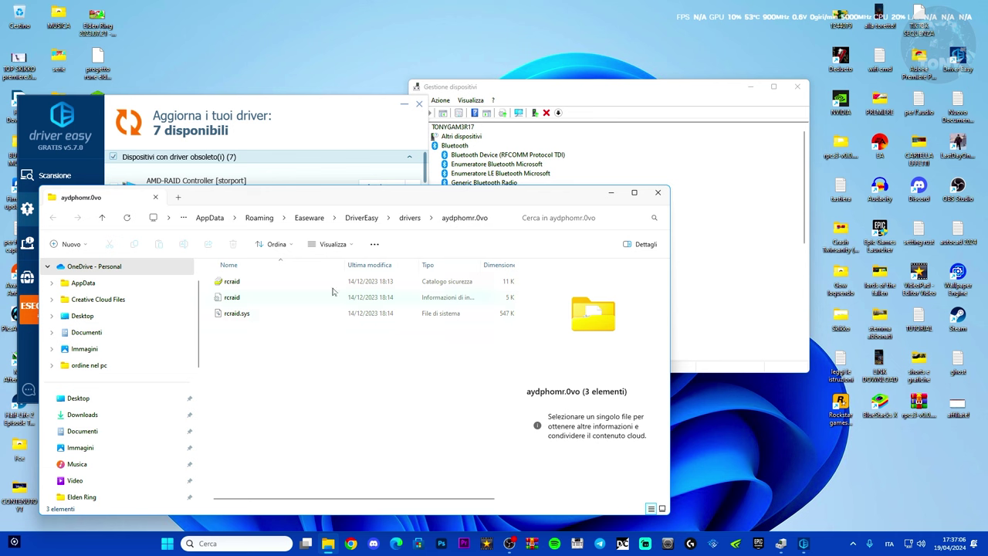
left_click(657, 192)
Try a manual driver update for Bluetooth Device (RFCOMM Protocol TDI) with the copied aydphomr.0vo folder path as the search location, then cancel it
left_click_drag(582, 93, 545, 96)
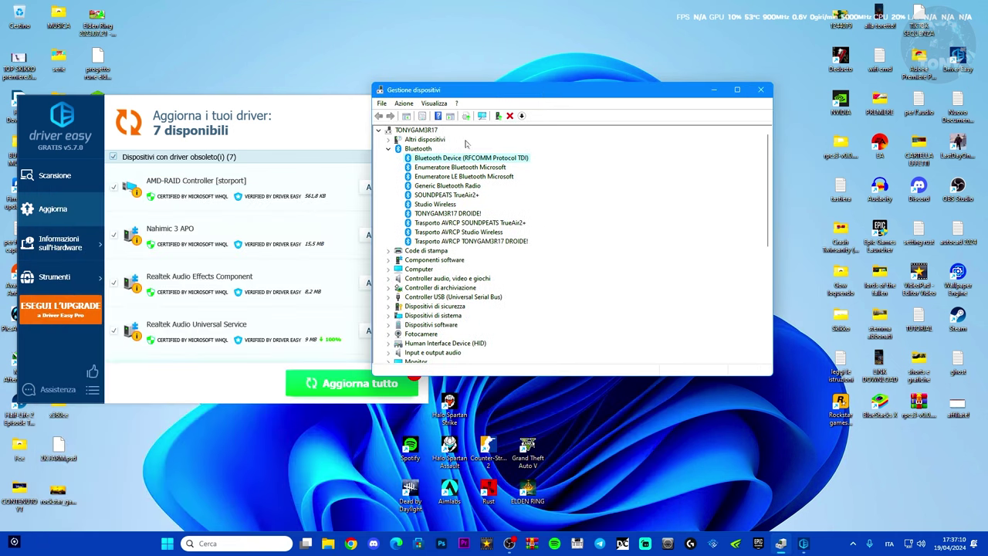
right_click(428, 159)
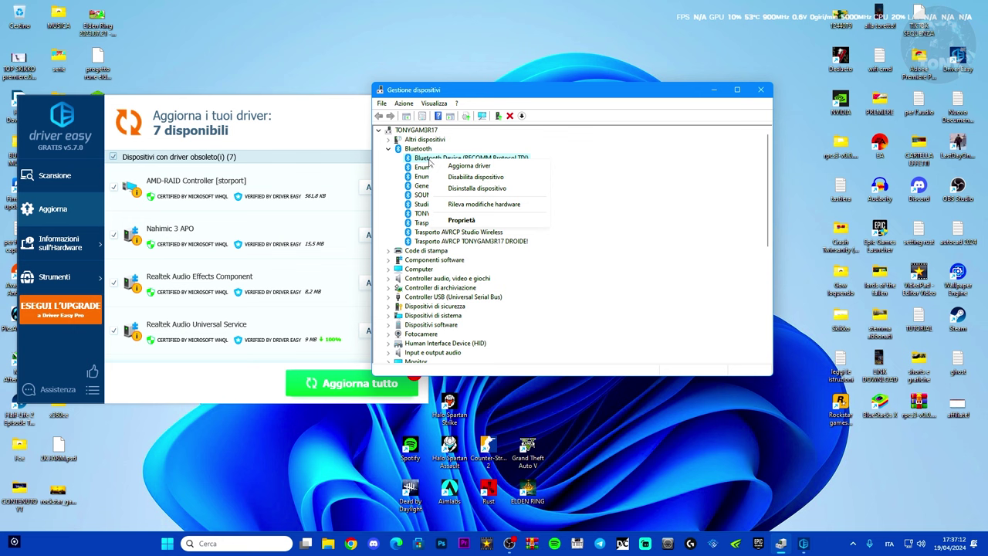
left_click(467, 166)
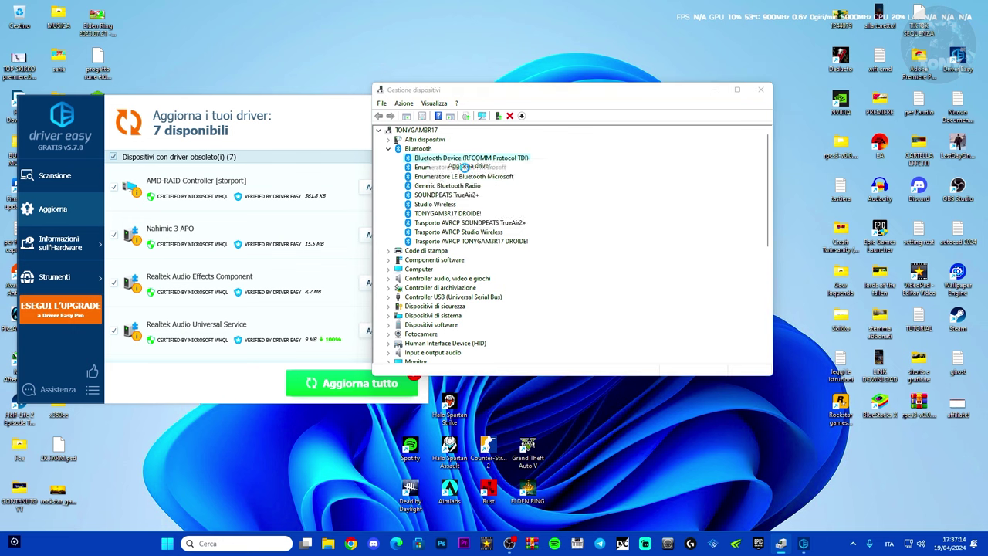
left_click(494, 260)
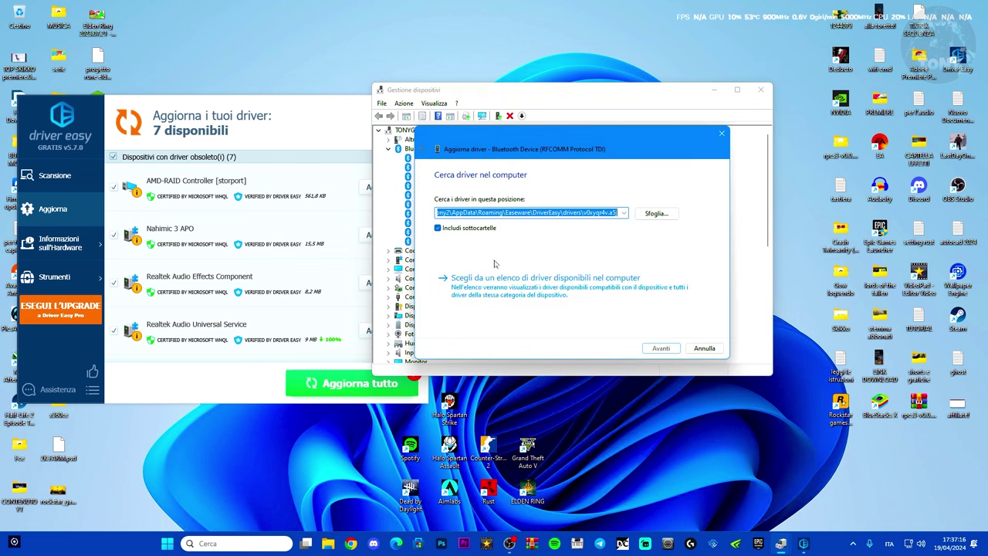
right_click(539, 215)
left_click(568, 257)
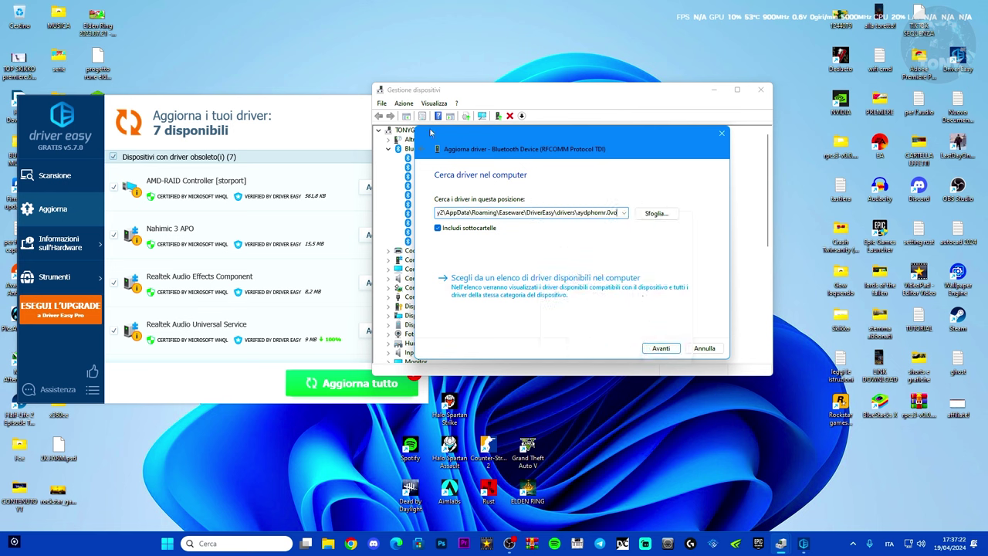
left_click(704, 347)
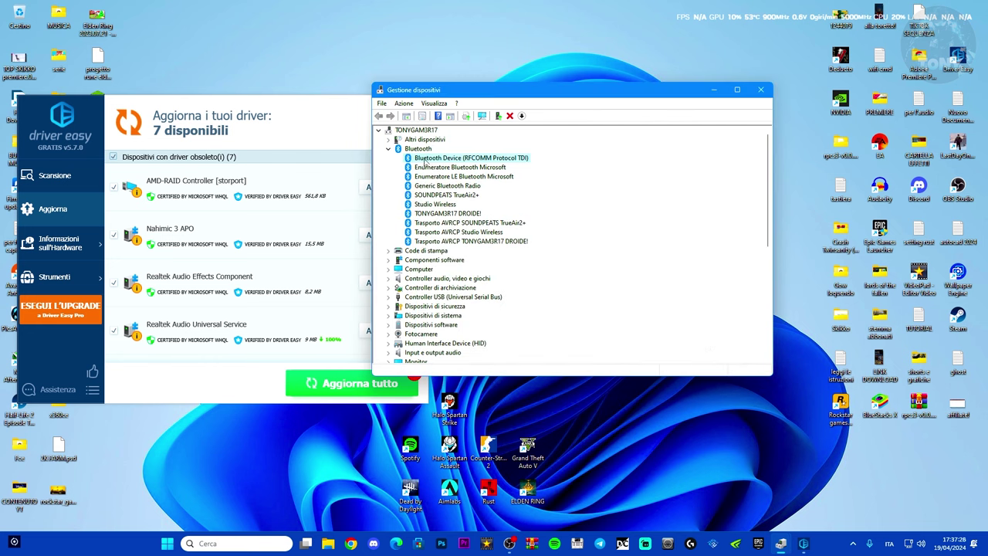
Show the actions for Bluetooth Device (RFCOMM Protocol TDI) and the system power options, then dismiss both without choosing anything
right_click(424, 160)
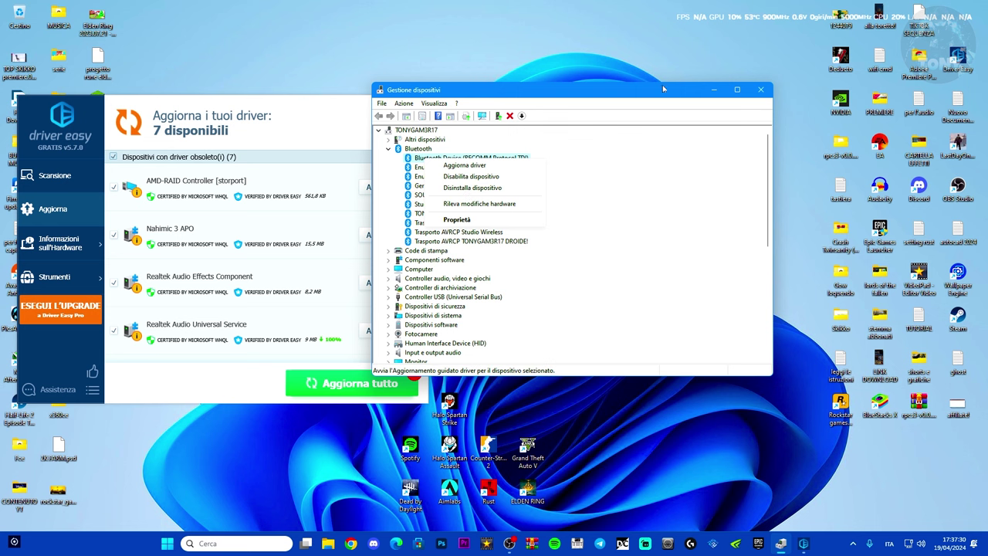
left_click(640, 89)
key("super")
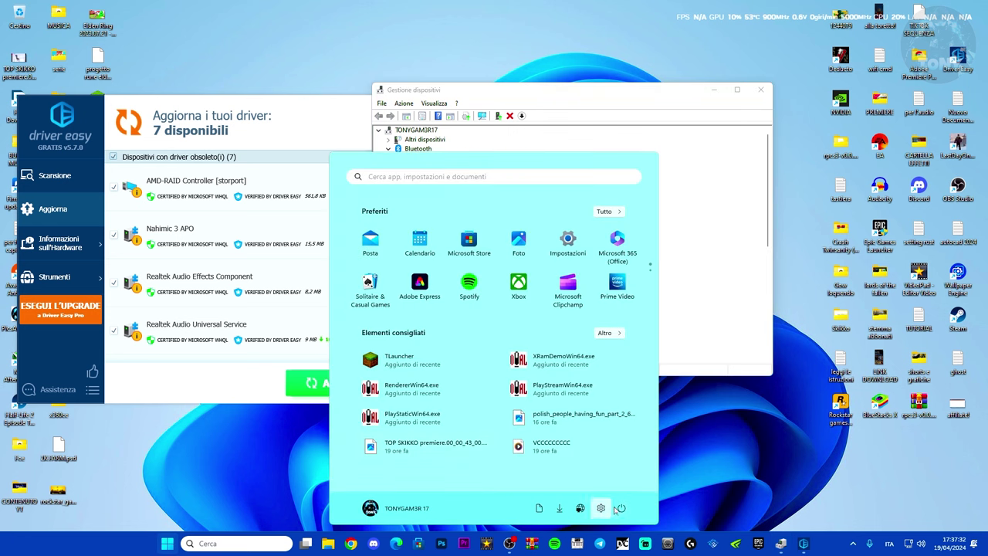
left_click(621, 507)
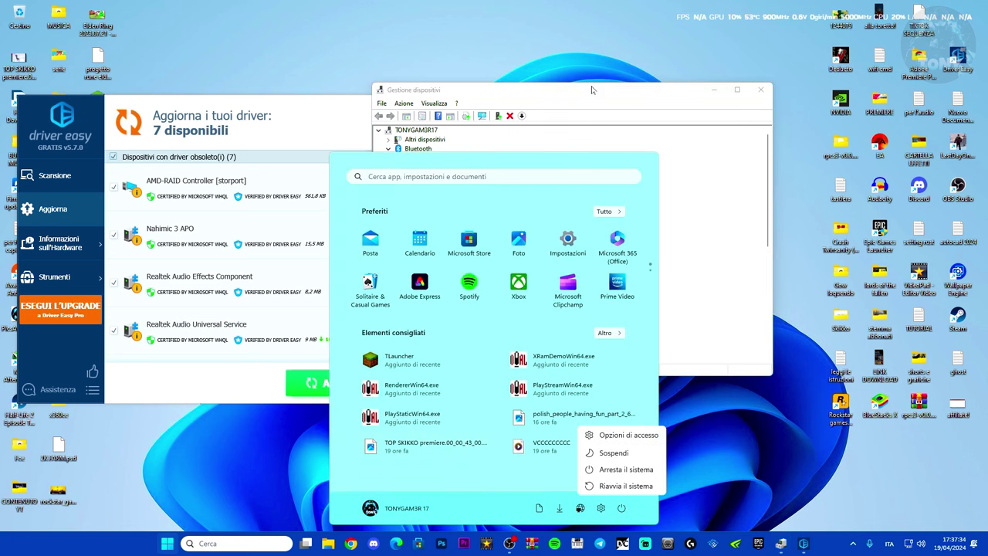
key("Escape")
key("Escape")
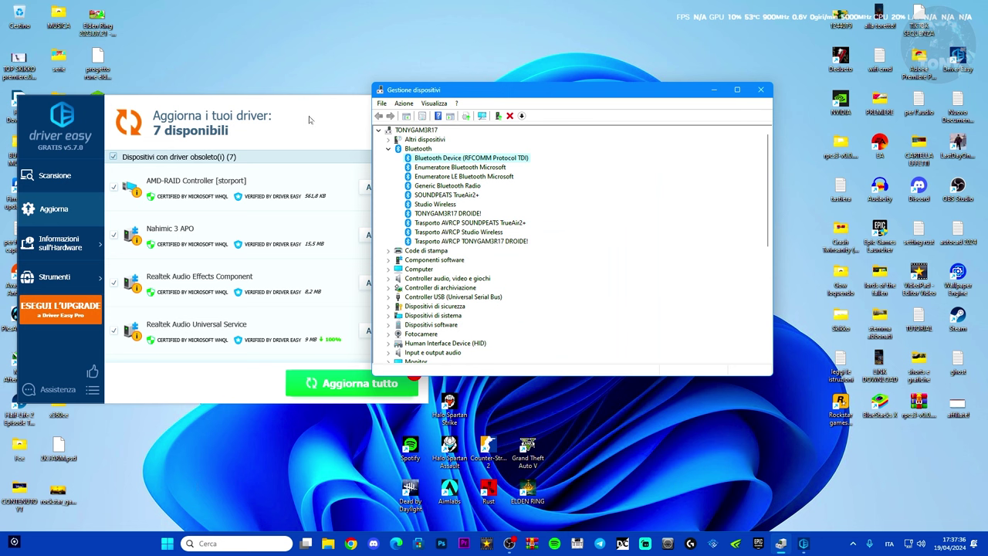
Close the Device Manager and Driver Easy windows to return to the desktop
left_click(332, 355)
left_click(525, 136)
left_click(761, 92)
left_click(419, 101)
Search Windows for "riso", open Impostazioni risoluzione problemi, and run the Bluetooth troubleshooter from the other troubleshooting tools
left_click(277, 538)
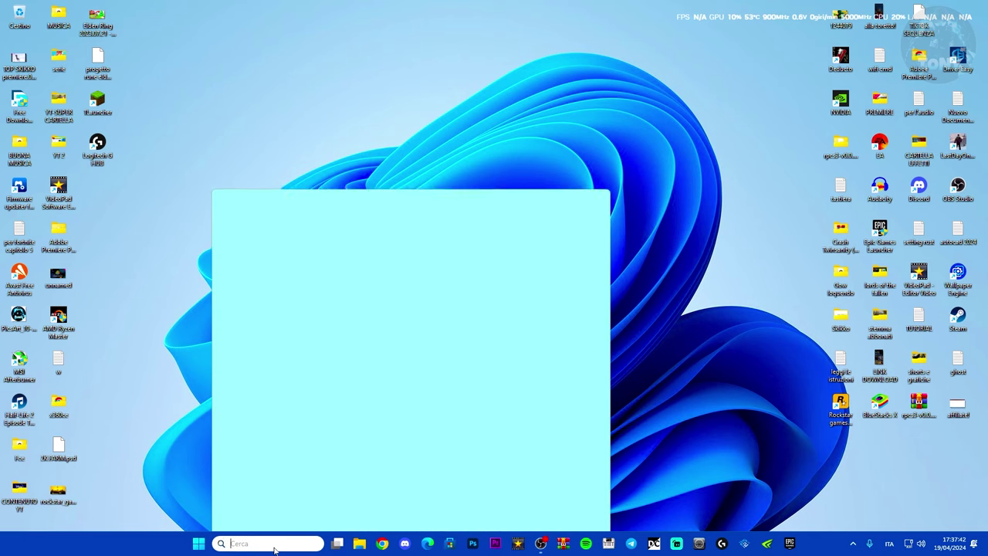
type("riso")
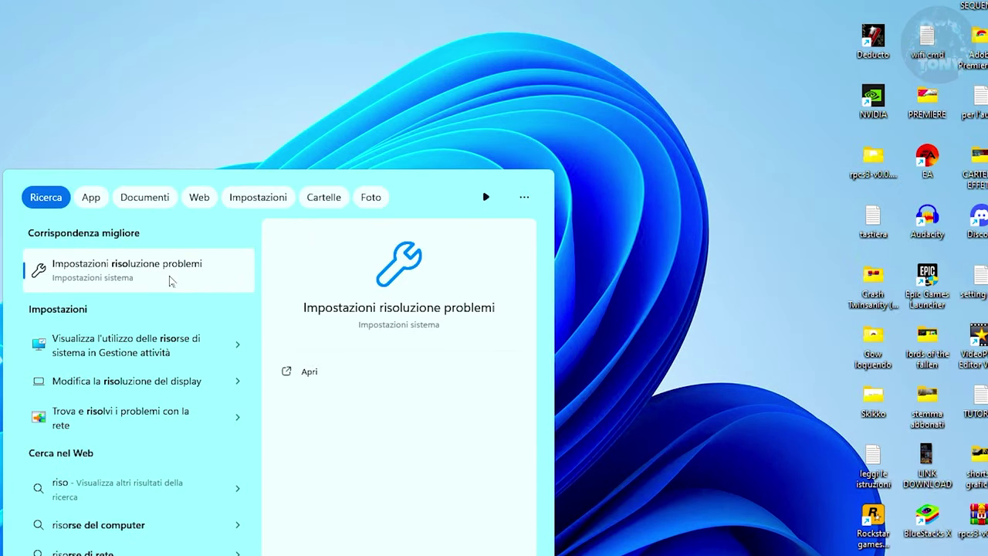
left_click(171, 281)
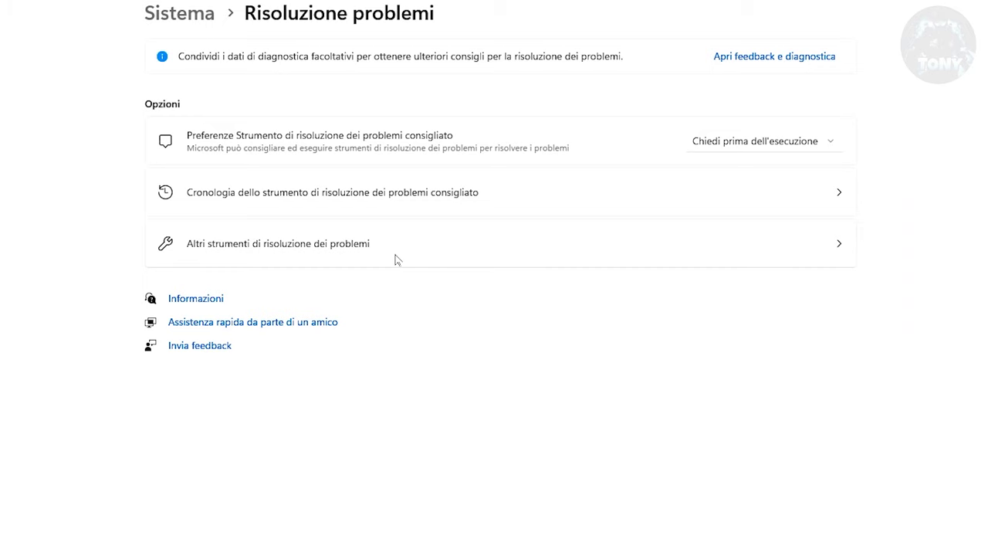
left_click(366, 264)
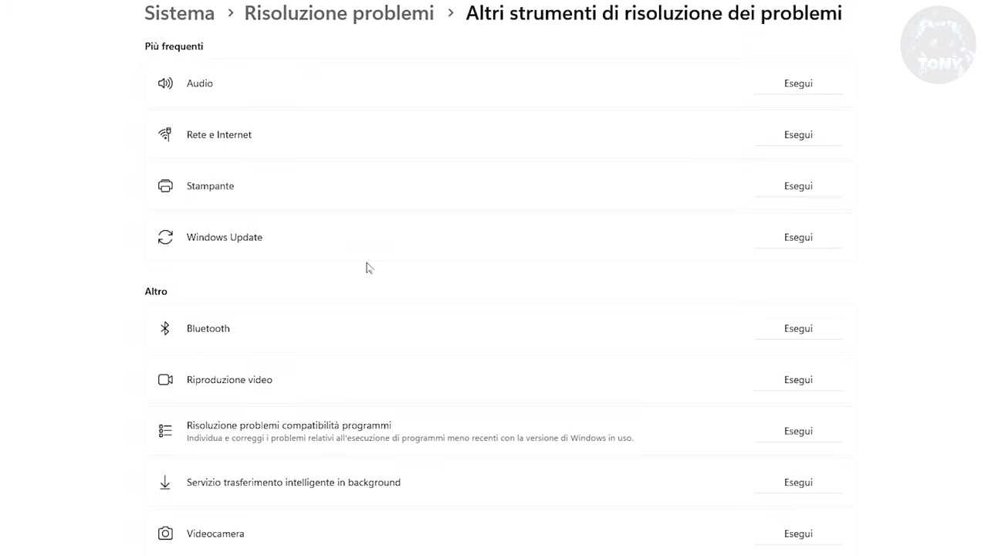
left_click(798, 339)
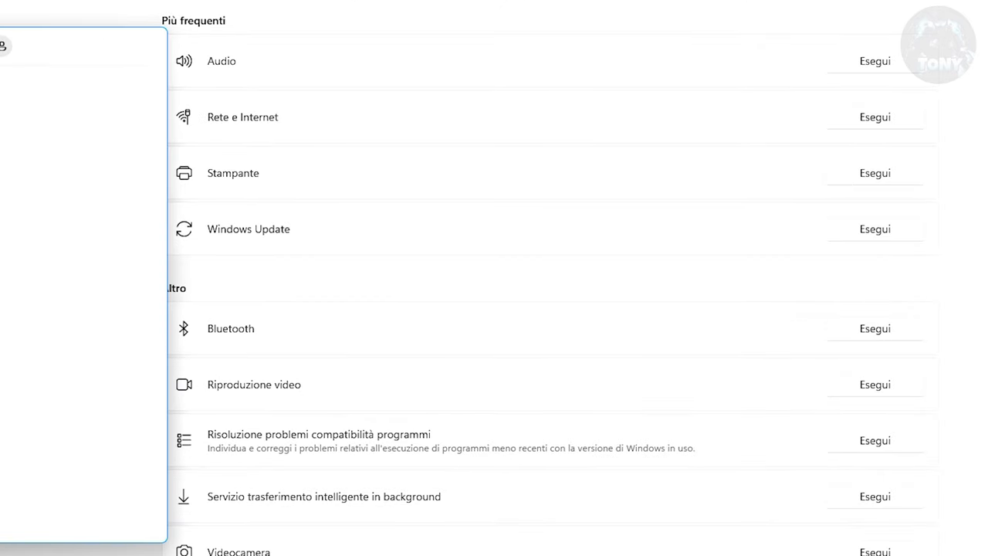
left_click_drag(0, 45, 481, 59)
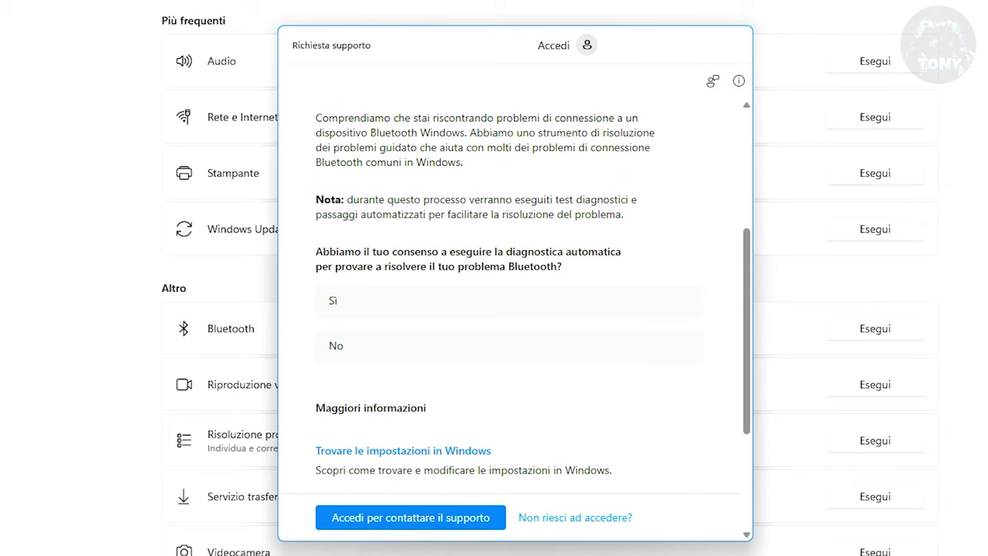
Consent to the automatic Bluetooth diagnostics with Sì and continue with the check for pending Windows updates
left_click(464, 301)
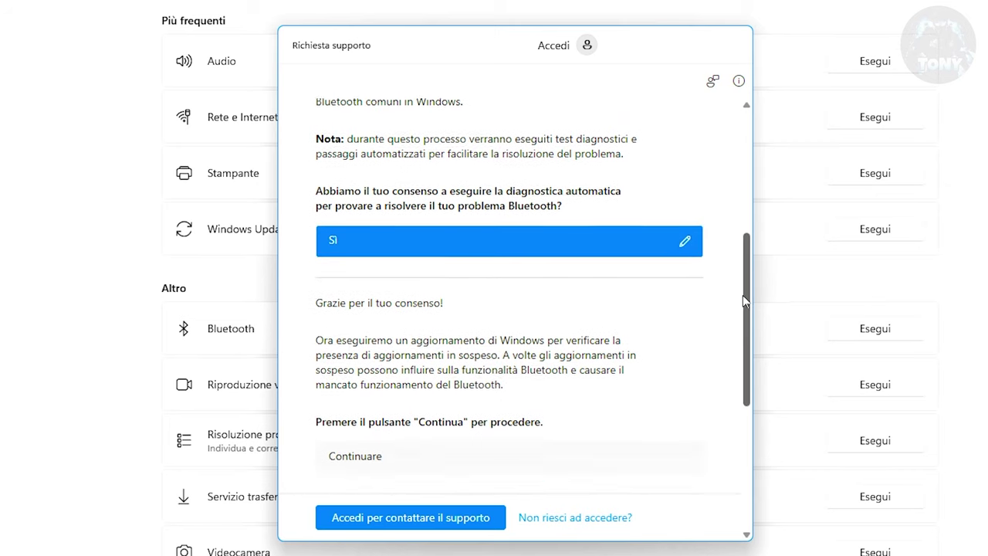
left_click(364, 311)
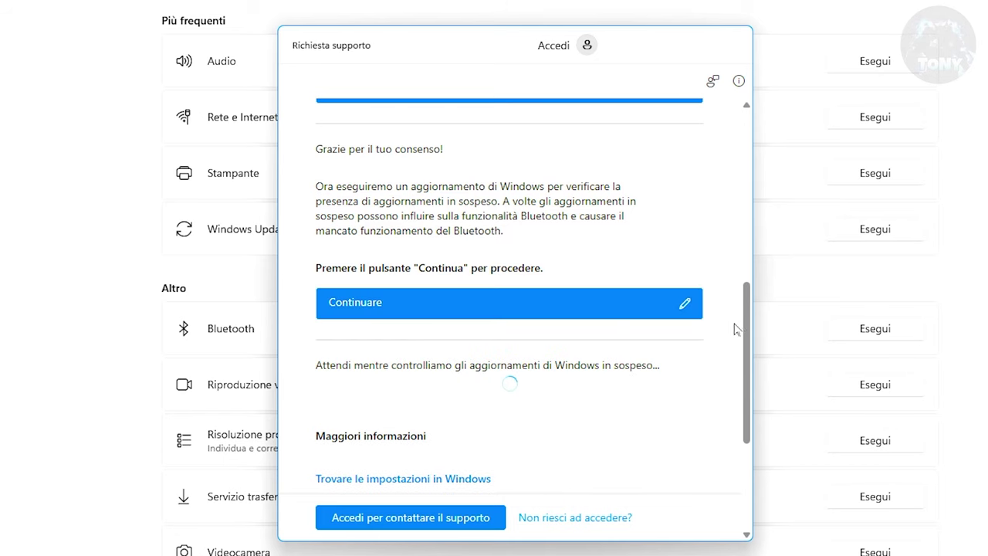
left_click_drag(747, 324, 743, 370)
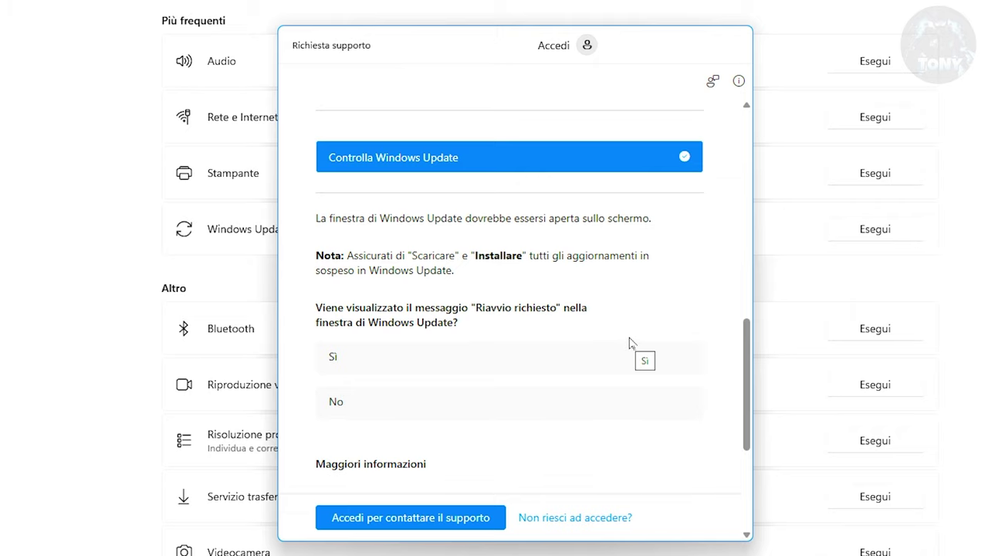
Answer Sì to the "Riavvio richiesto" question, read through the restart instructions, and close the support window
left_click(564, 353)
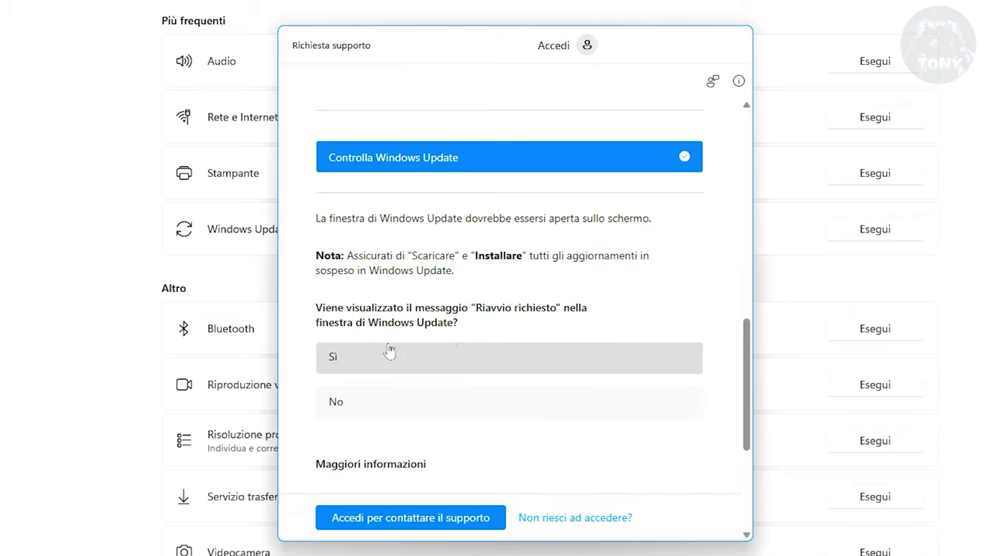
left_click(348, 369)
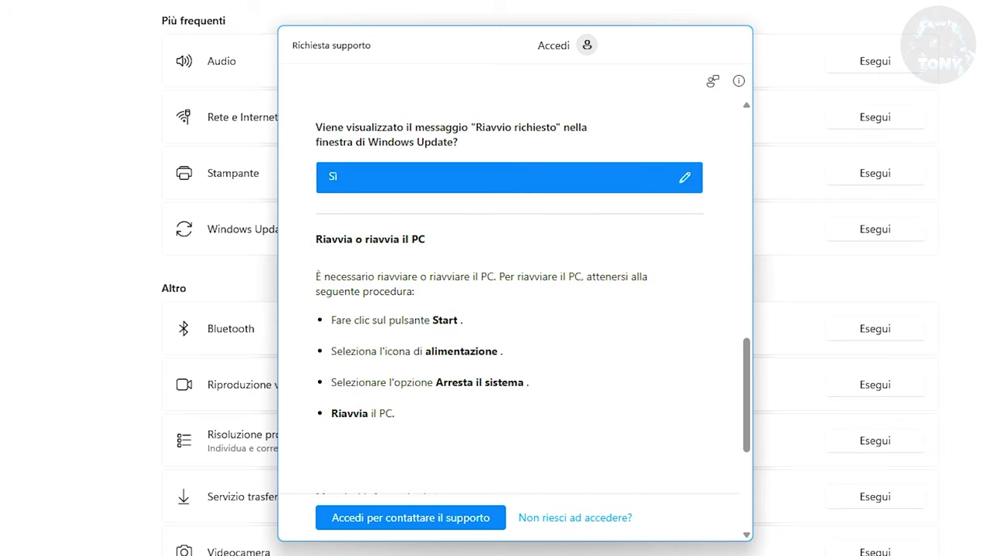
scroll(475, 401, "down", 3)
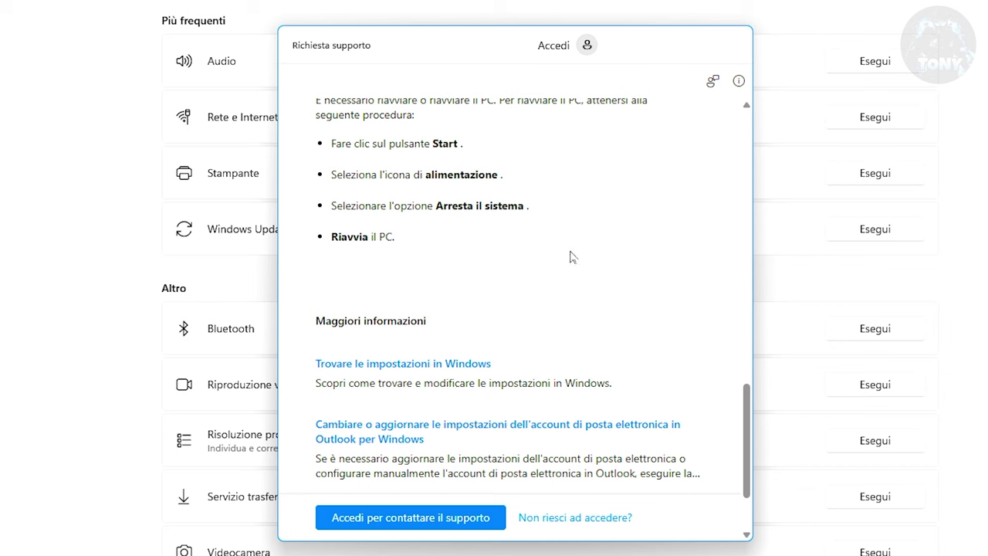
left_click(735, 37)
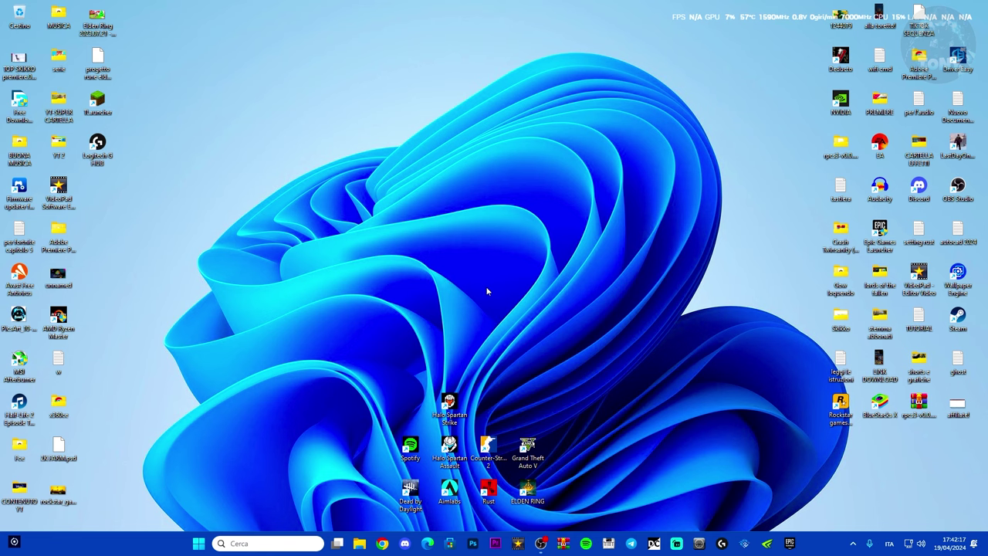
Search Windows for "ser" and open the Servizi console
left_click(278, 543)
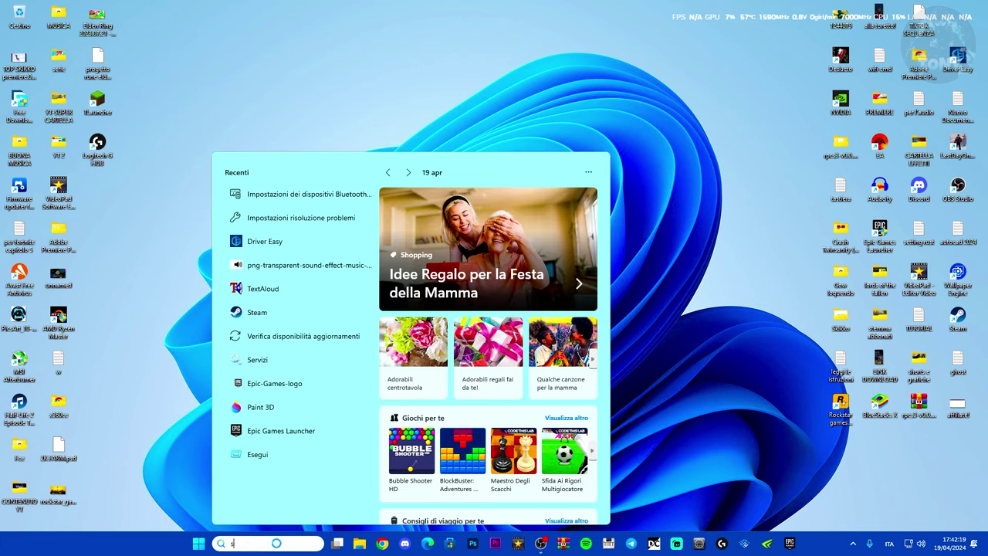
type("ser")
left_click(282, 231)
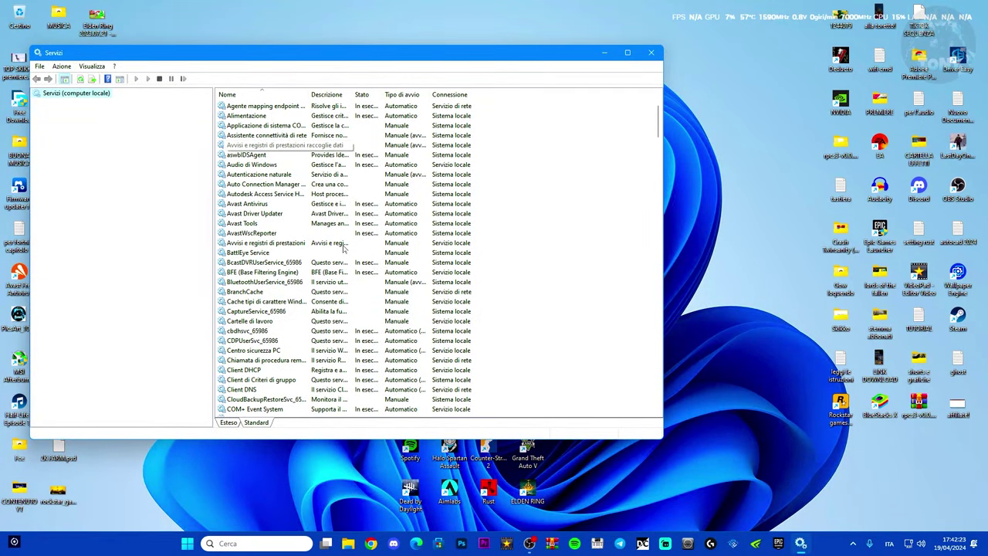
Start the BluetoothUserService_65986 service, review its properties with startup type Manuale, and close the Servizi console
left_click(247, 284)
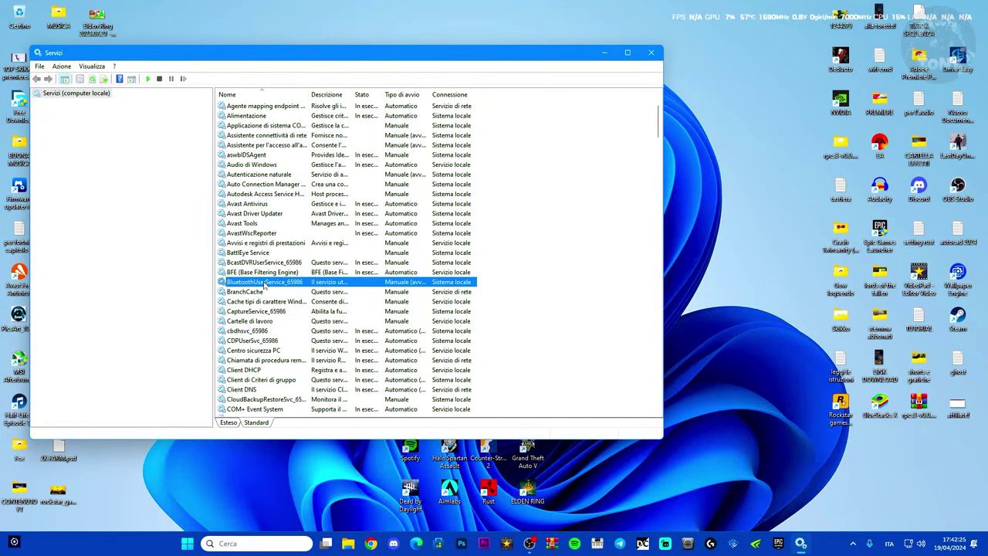
right_click(270, 286)
left_click(291, 287)
double_click(265, 284)
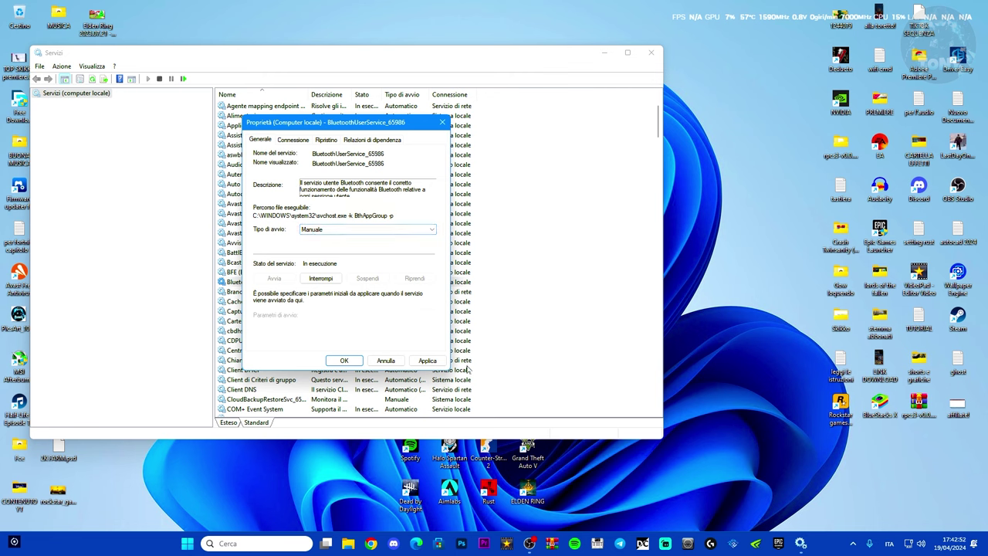
left_click(443, 122)
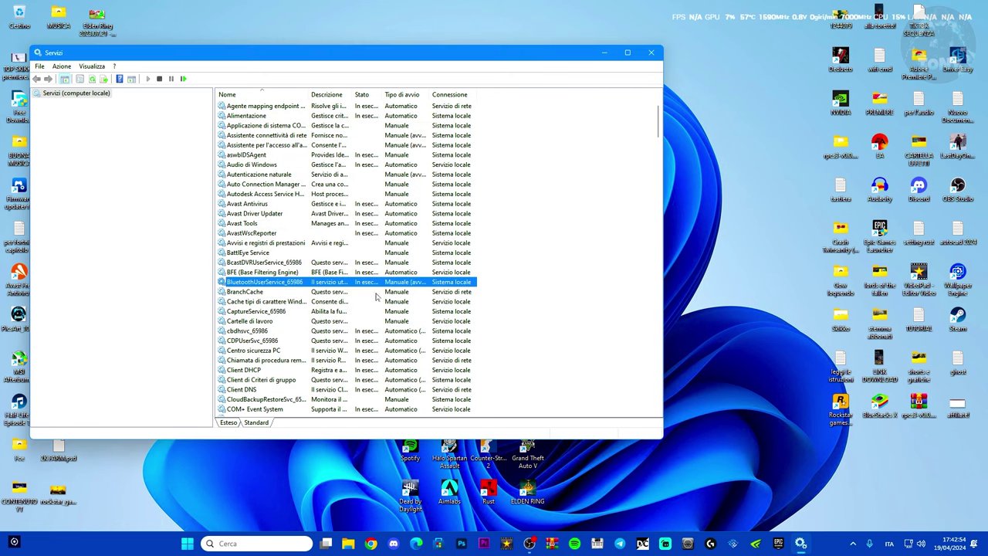
scroll(378, 296, "down", 3)
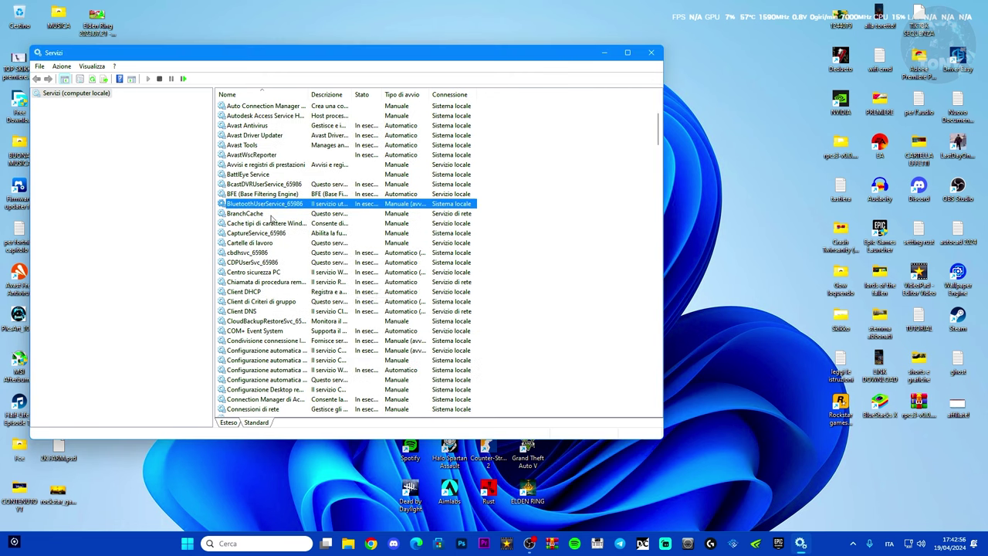
scroll(295, 251, "up", 1)
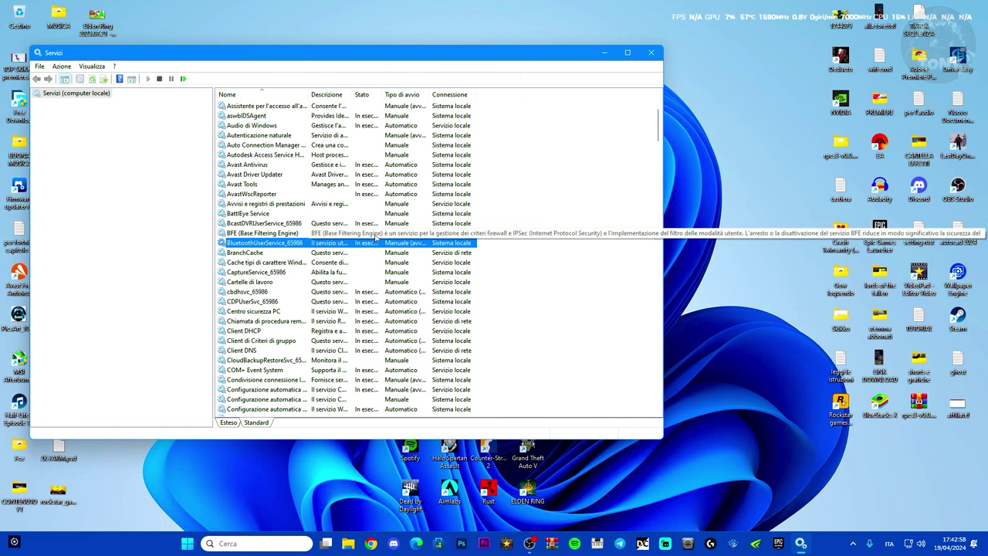
left_click(651, 52)
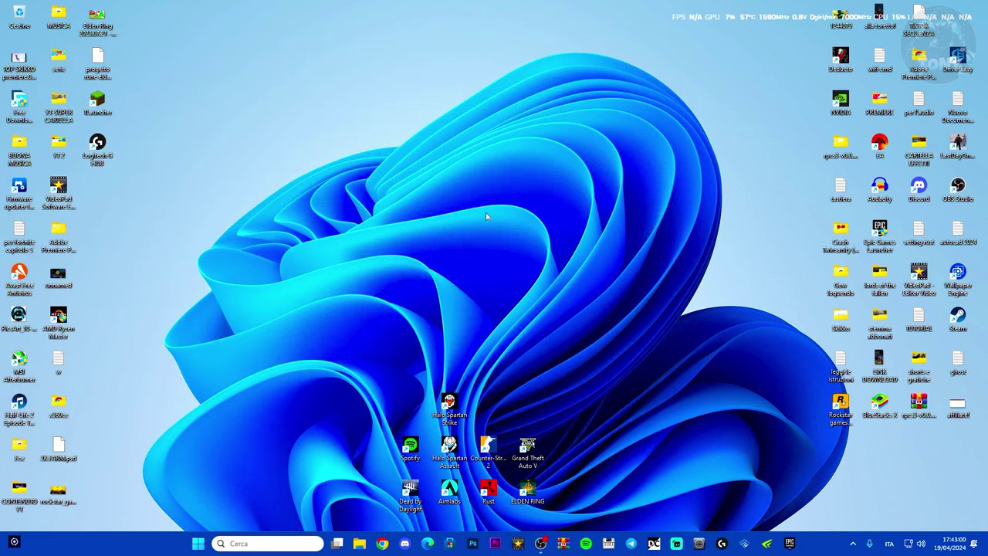